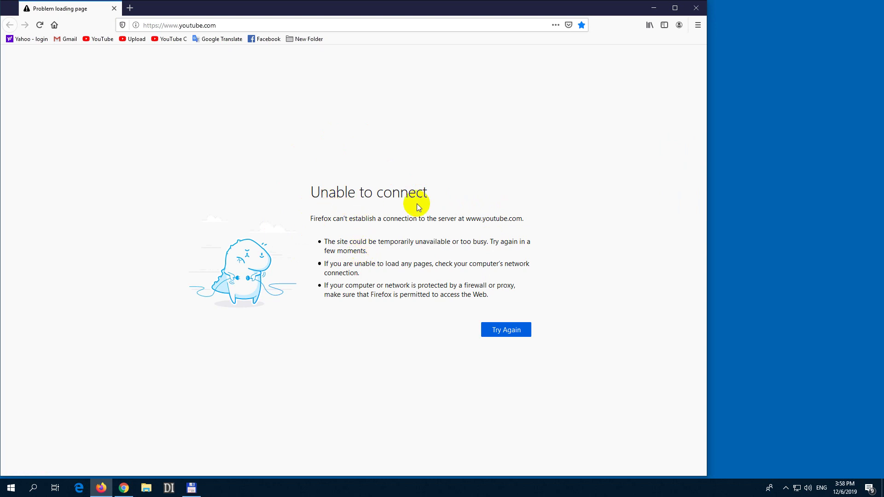
Close Firefox after YouTube fails to connect and reveal the hidden system-tray icons.
click(696, 8)
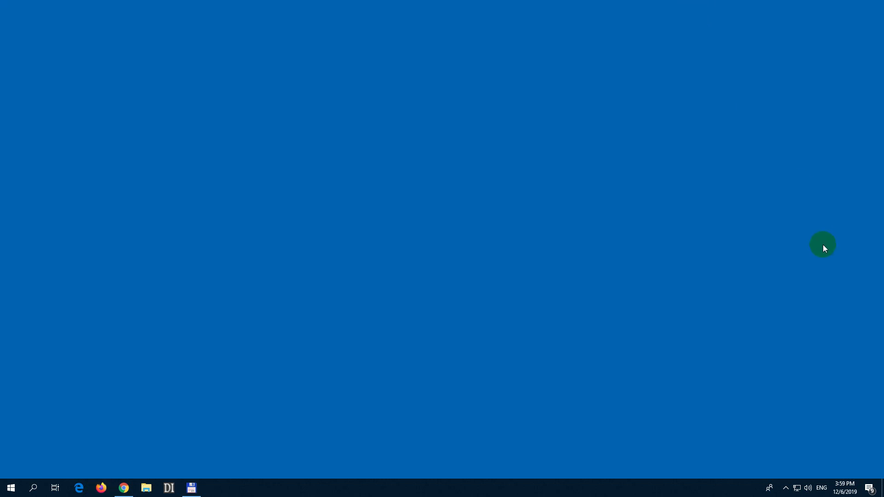
click(784, 488)
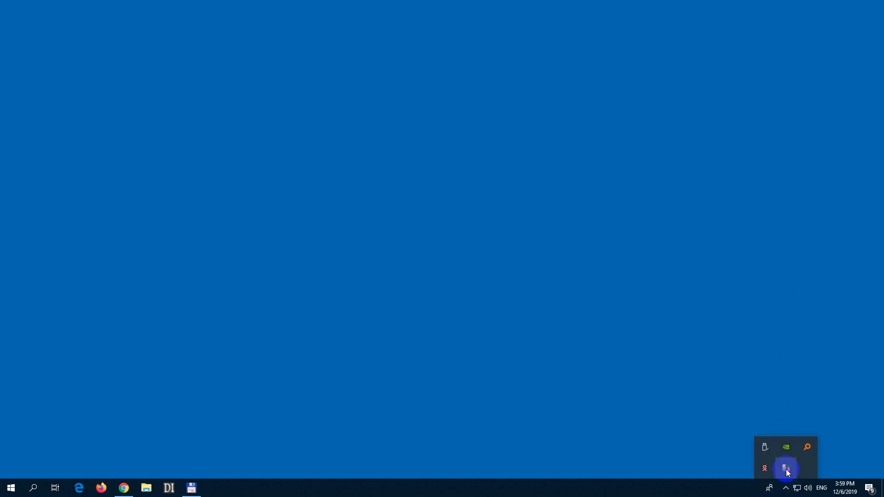
Open the AVG dashboard from the tray and view its About details (version 19.8.3108).
double_click(788, 470)
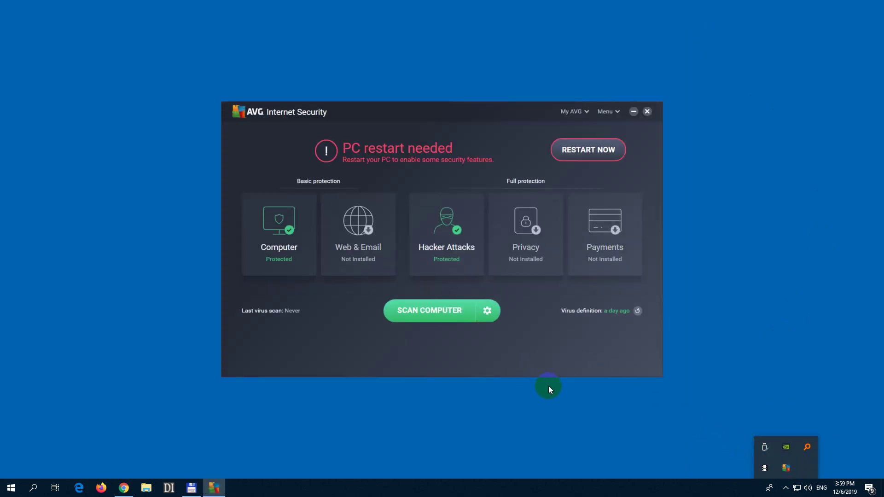
click(609, 111)
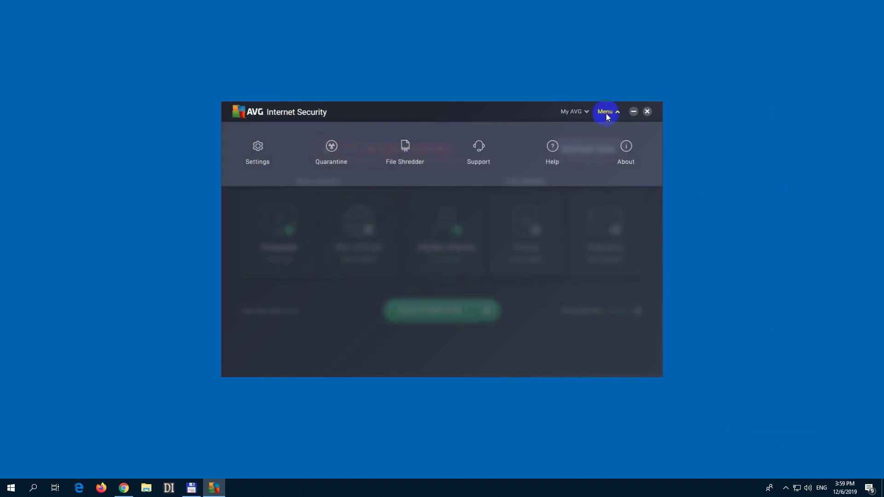
click(634, 165)
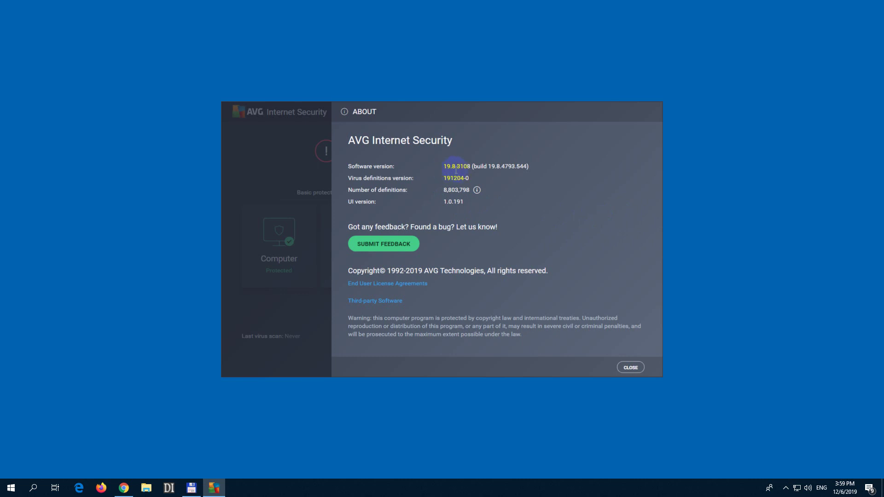
click(631, 368)
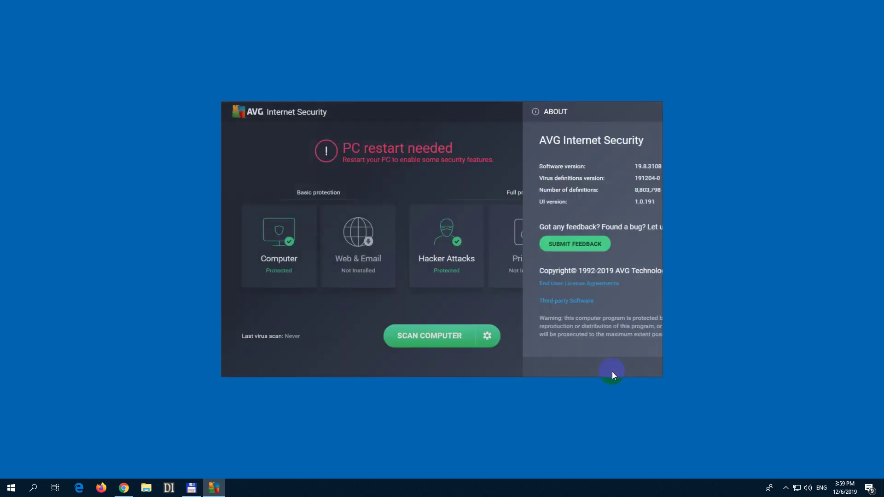
mouse_move(446, 246)
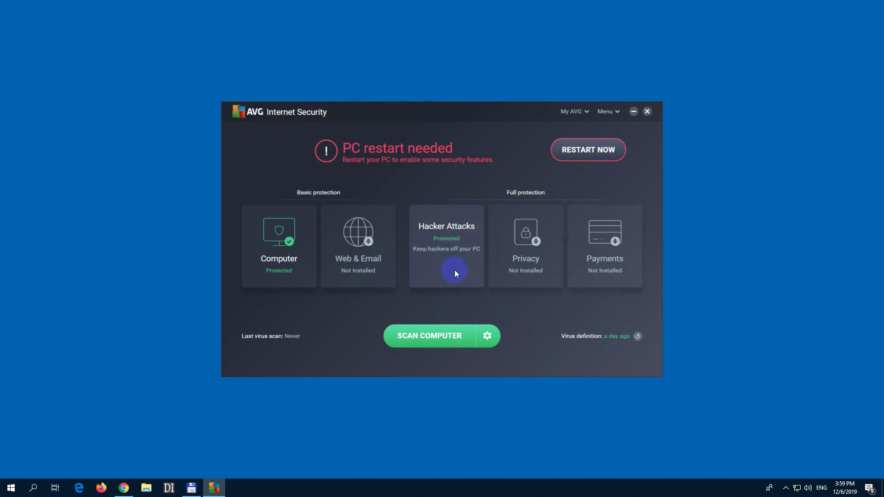
From the Hacker Attacks page, open the firewall's Application Rules list.
click(454, 271)
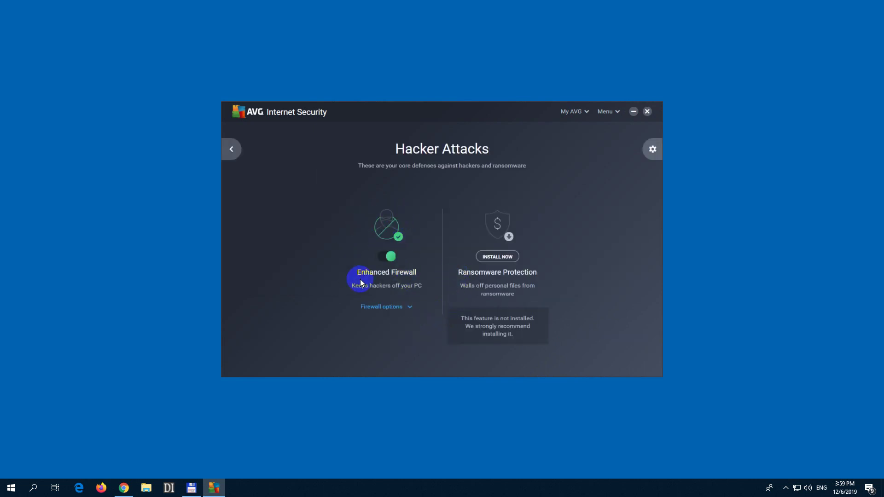
click(396, 309)
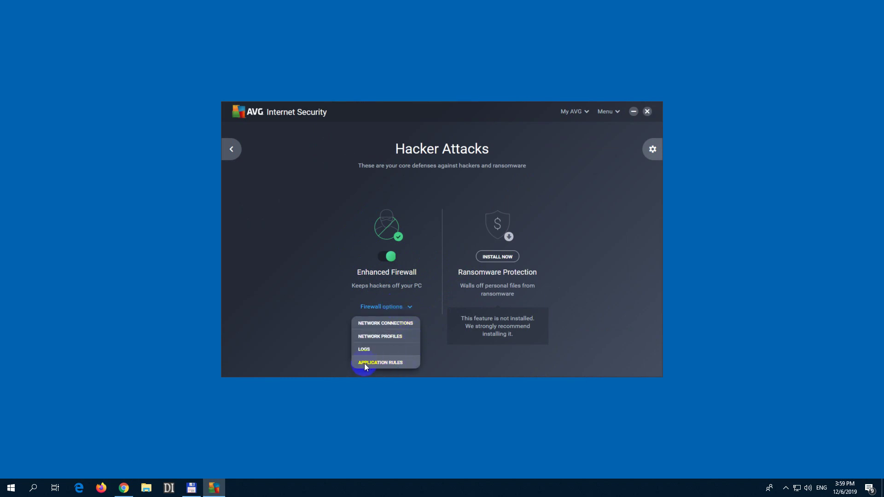
click(408, 364)
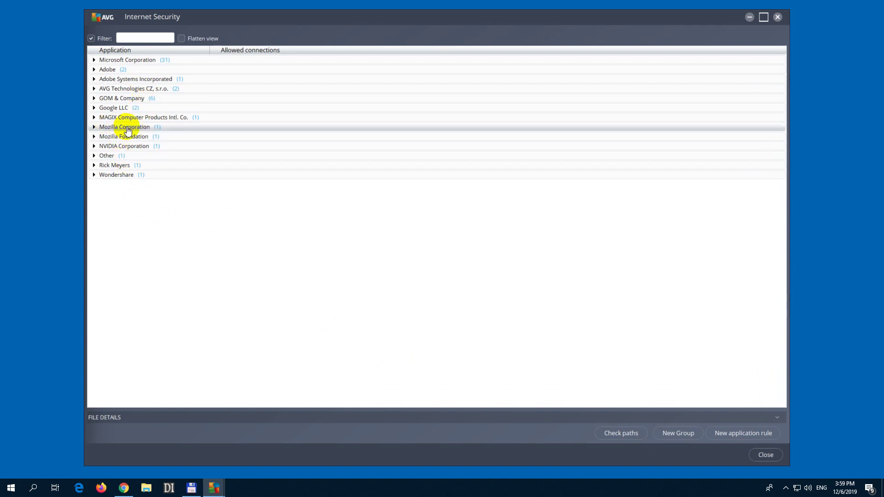
Set Mozilla Firefox's rule for all connections to Ask, then close the rules and AVG windows.
click(128, 37)
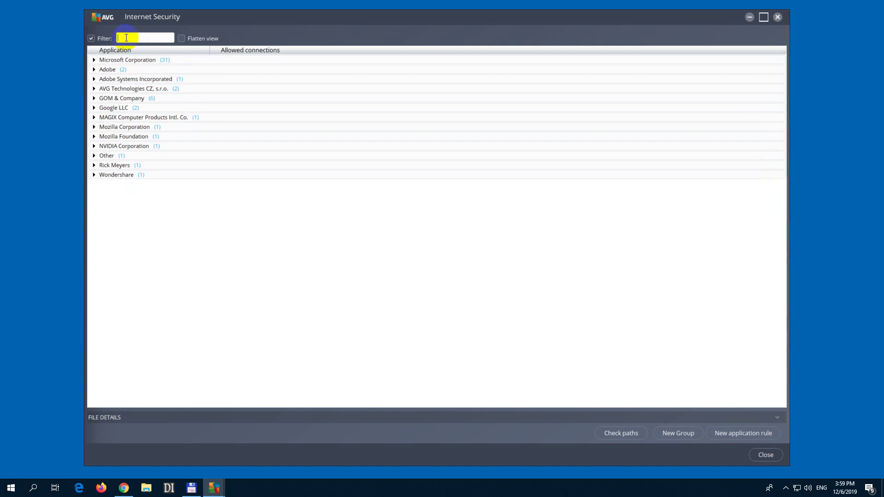
click(121, 126)
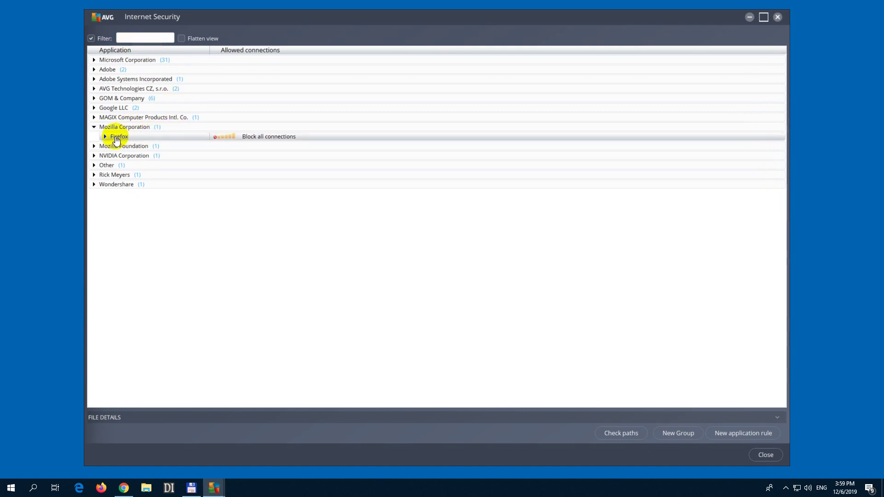
click(116, 138)
click(174, 154)
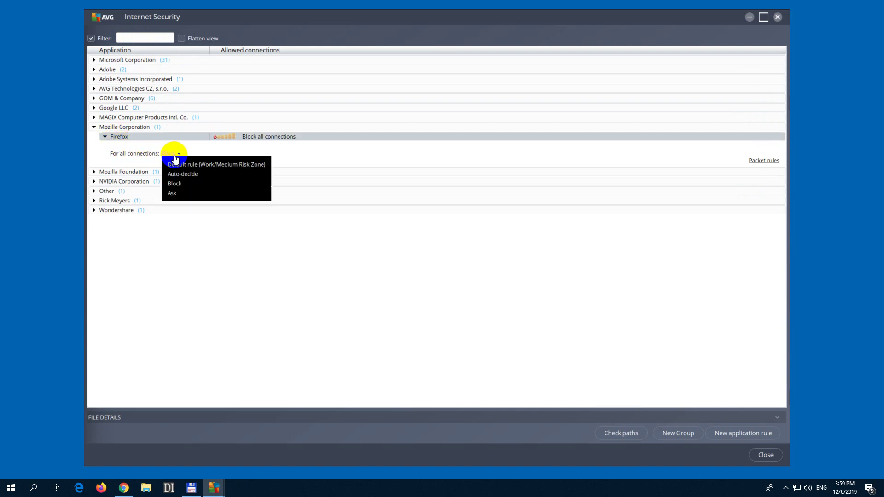
click(184, 195)
click(777, 17)
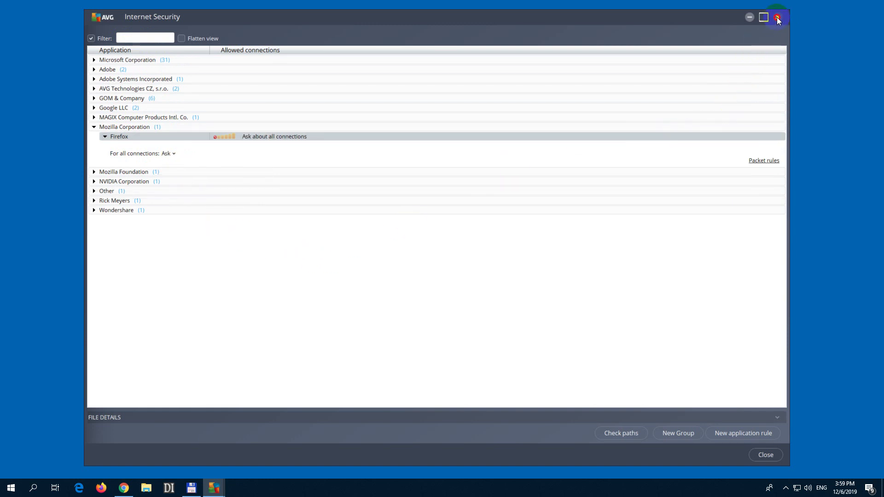
click(646, 113)
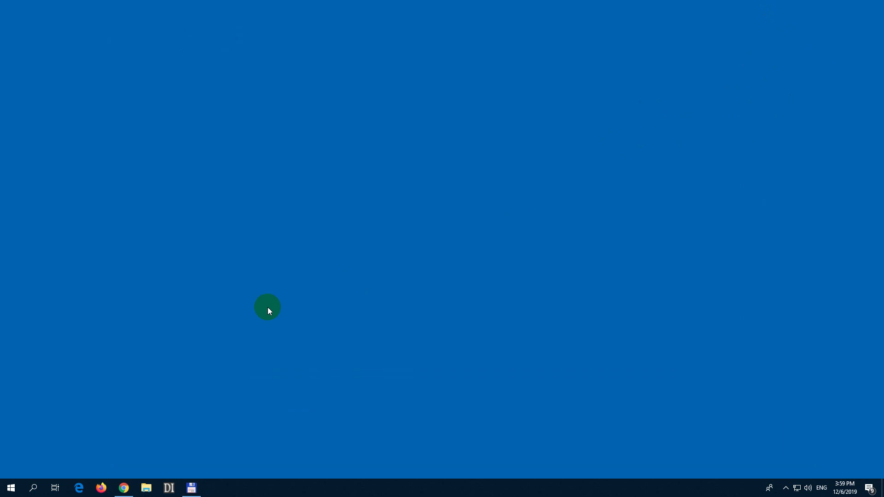
Launch Firefox and allow its firewall connection request with 'Remember my answer' left checked.
click(101, 488)
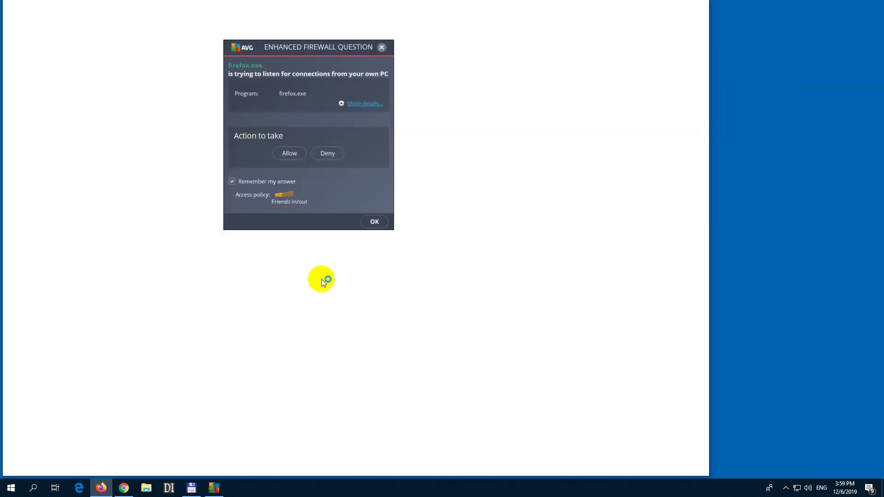
drag(301, 46, 322, 84)
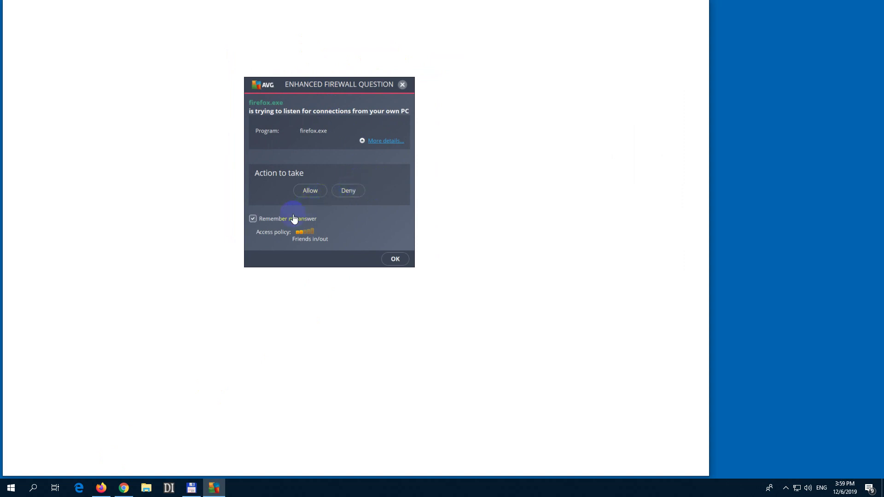
click(311, 192)
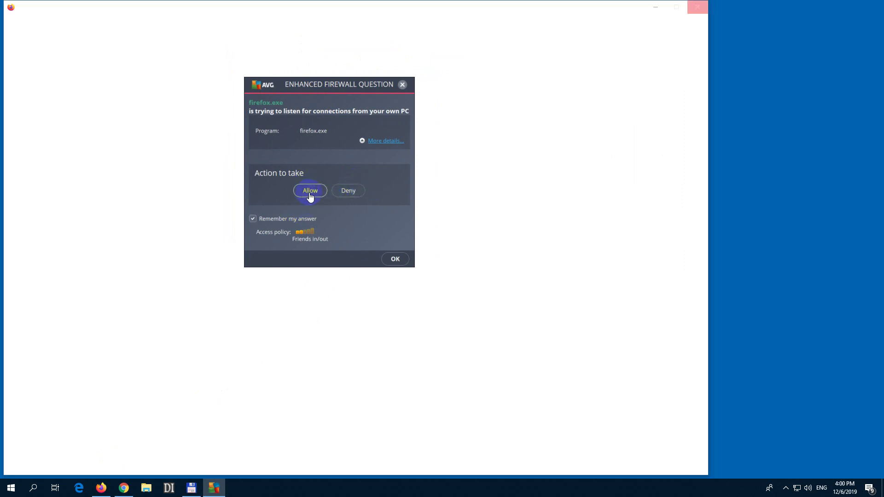
click(253, 219)
click(253, 221)
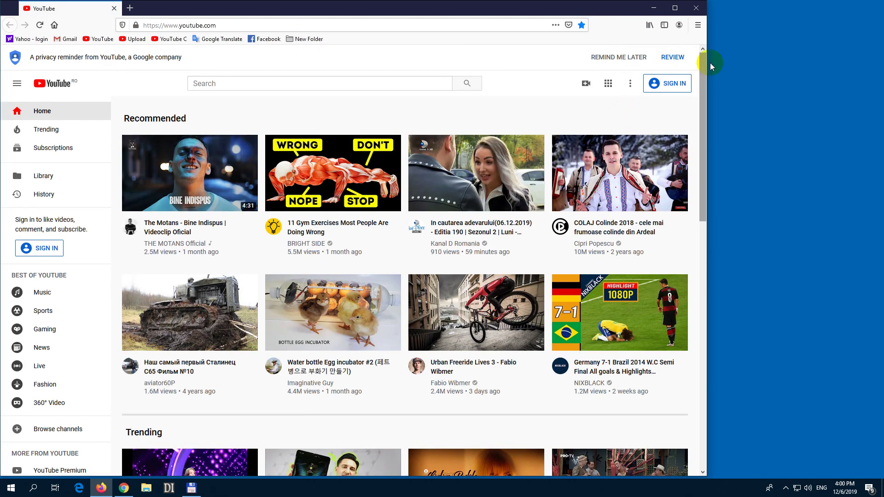
Restart Firefox, allow its web-browsing firewall prompt, then restart Firefox again.
click(696, 8)
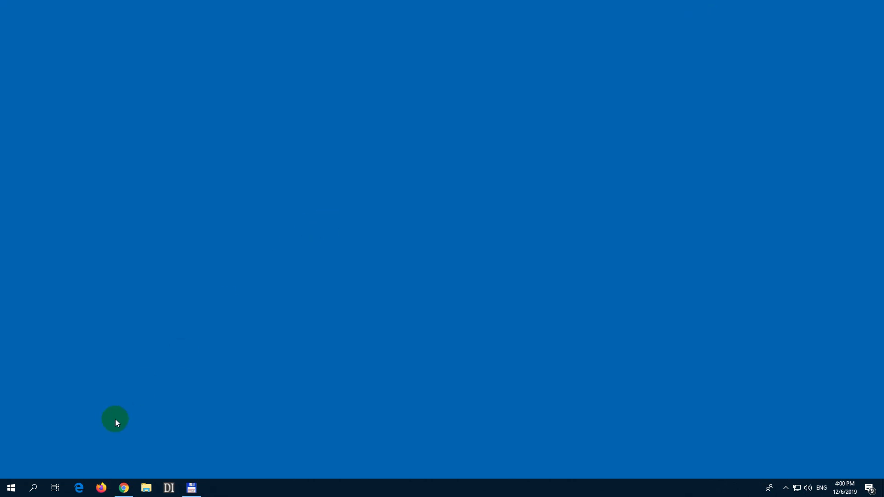
click(100, 488)
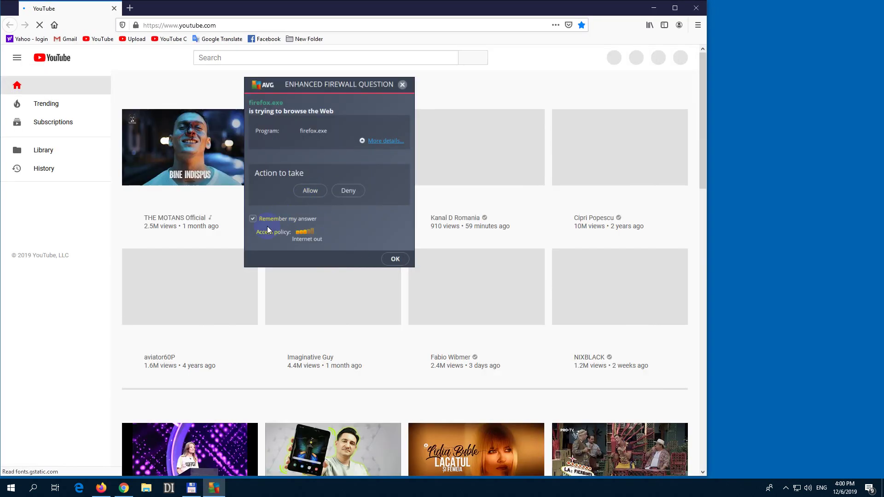
click(308, 196)
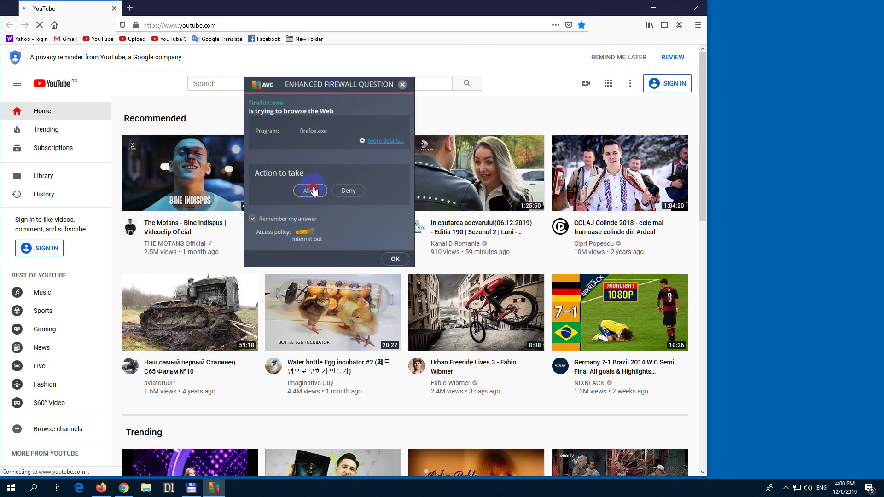
click(696, 8)
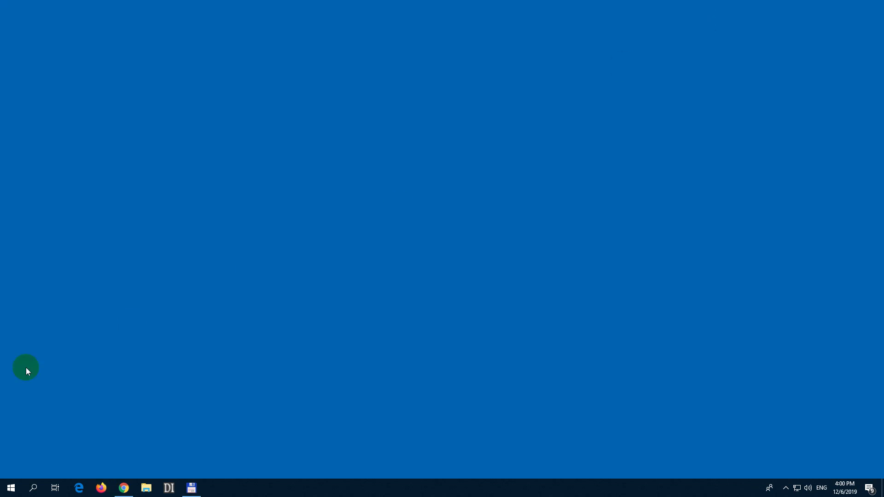
click(102, 488)
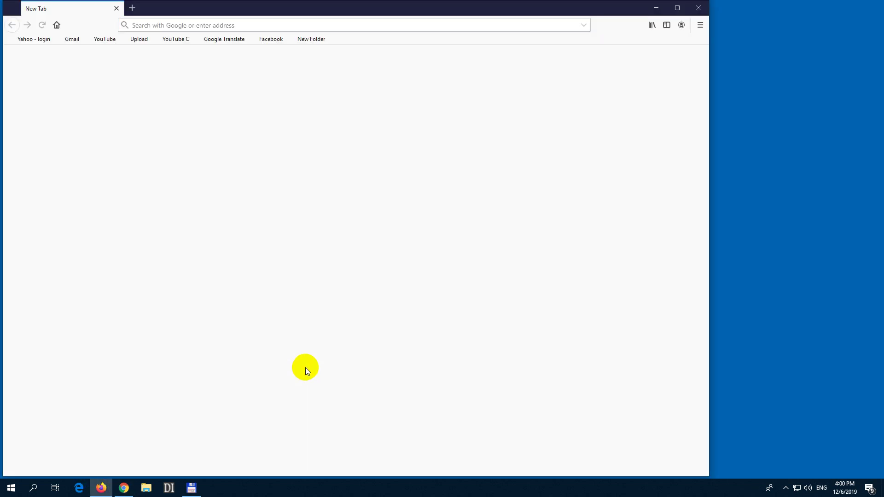